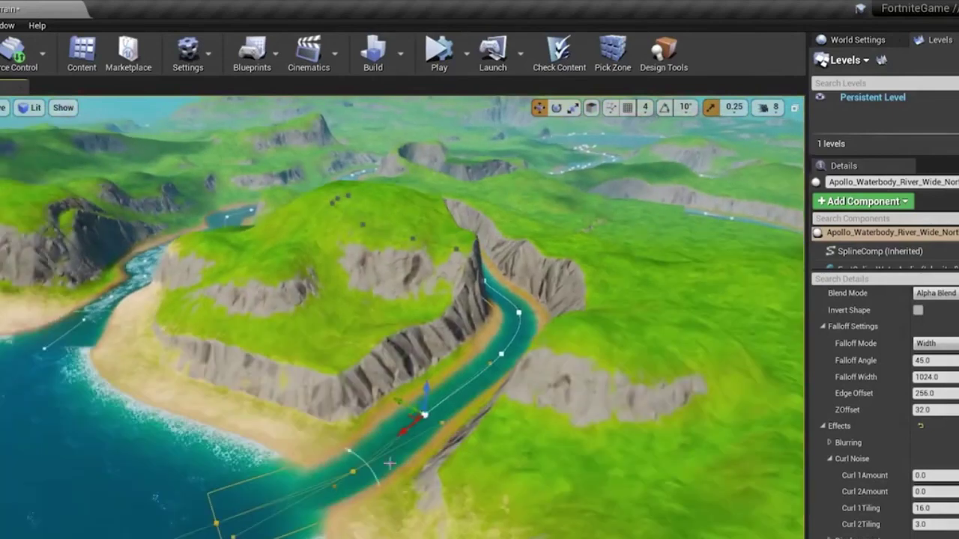
Raise the manual time-of-day value so the night-time island map shows a different time.
right_click(360, 476)
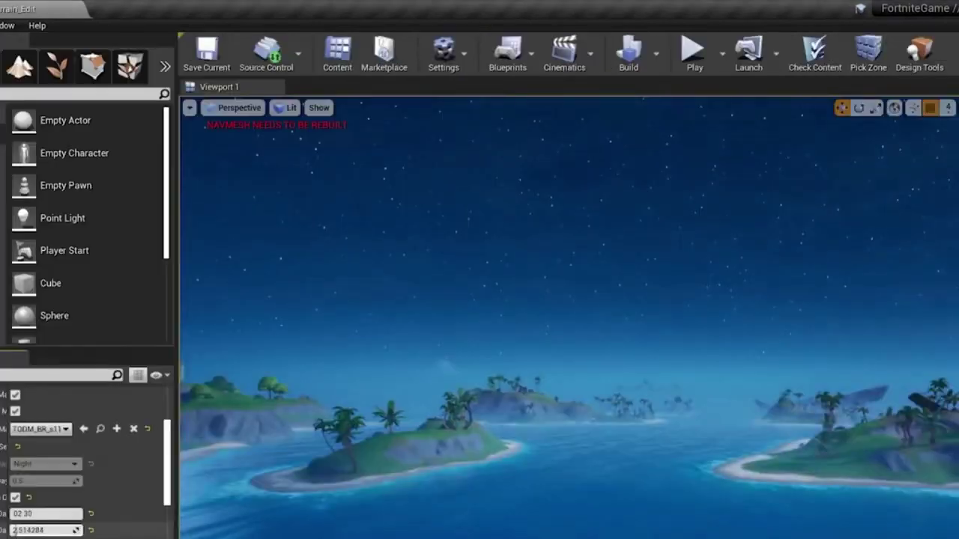
drag(45, 530, 95, 530)
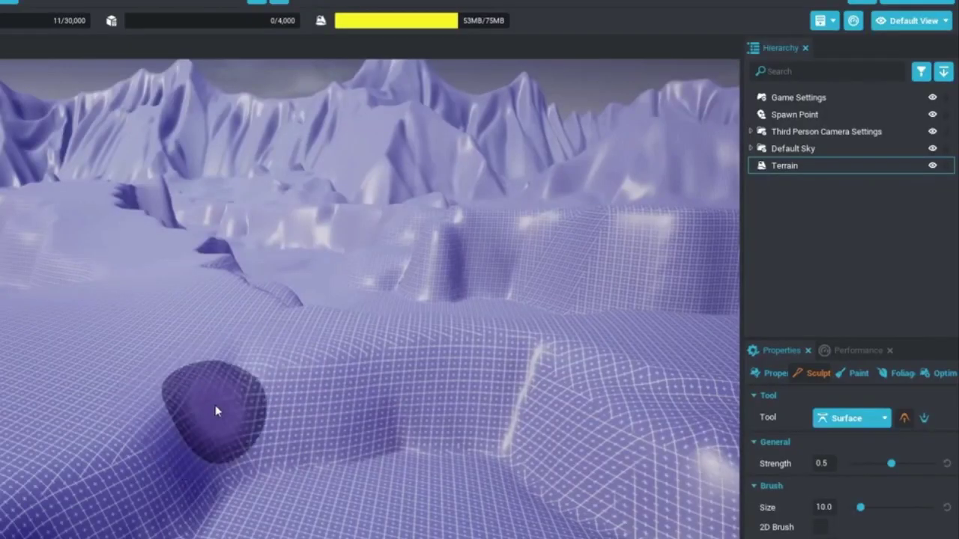
In the Core editor, sculpt a stroke across the terrain's slope with the Surface tool at strength 0.5 and brush size 10.
mouse_move(213, 397)
mouse_down()
mouse_move(275, 399)
mouse_move(419, 359)
mouse_move(510, 477)
mouse_move(452, 405)
mouse_up()
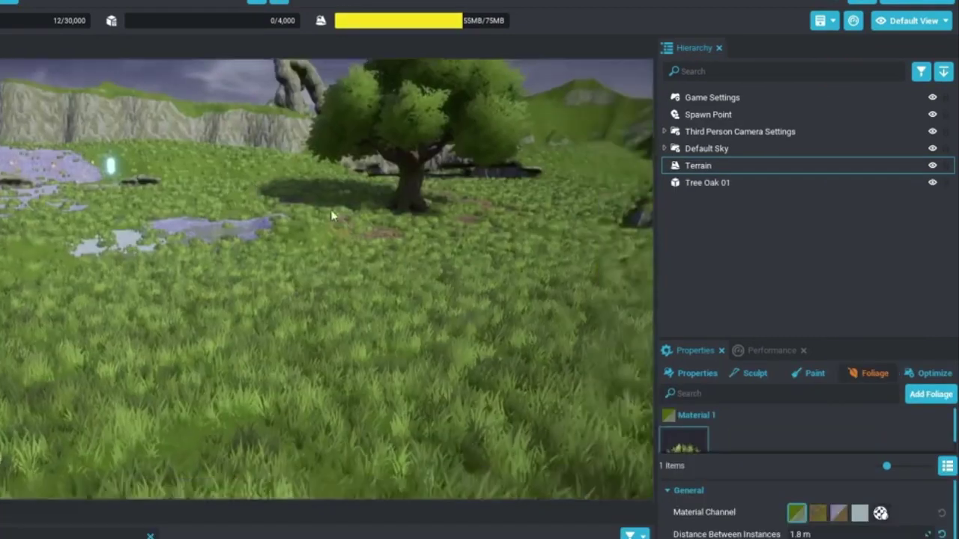
right_drag(332, 215, 456, 317)
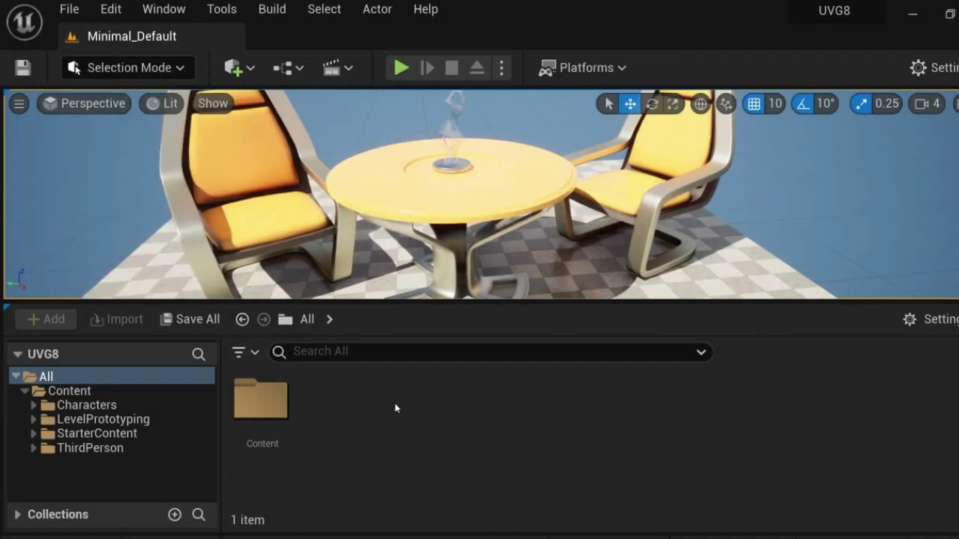
In the UVG8 Unreal project, open the Content folder and review the Third Person, Top Down and Starter Content packs available.
double_click(259, 396)
right_click(633, 374)
mouse_move(672, 433)
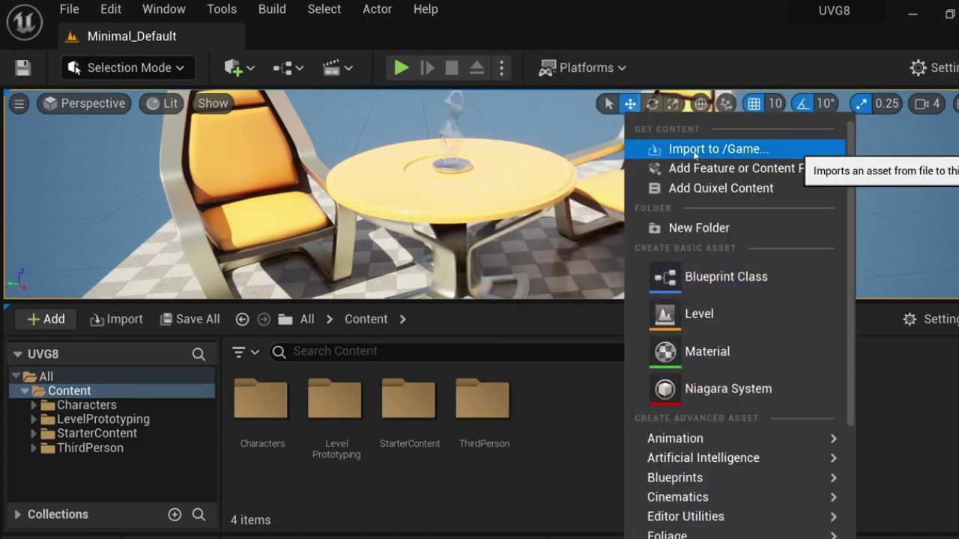
click(682, 168)
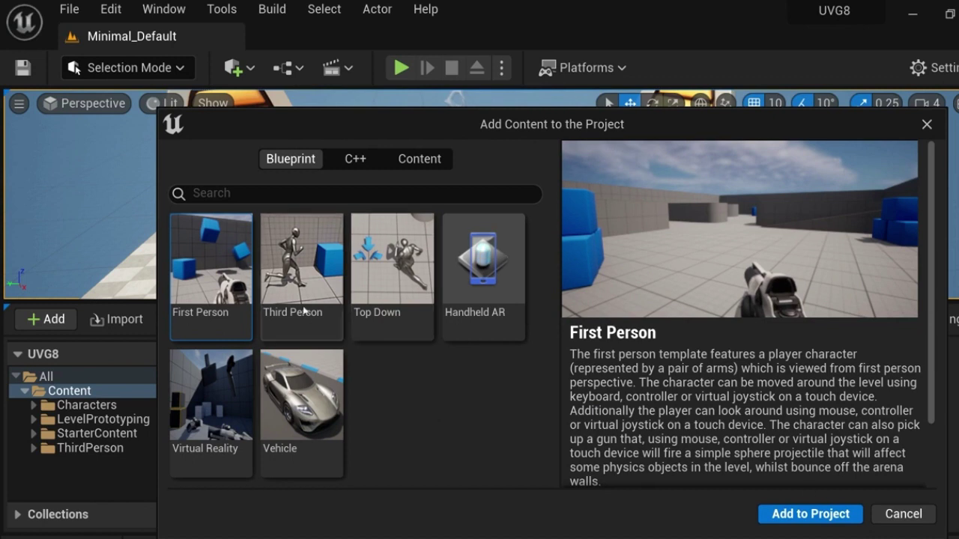
click(300, 310)
click(393, 278)
click(421, 160)
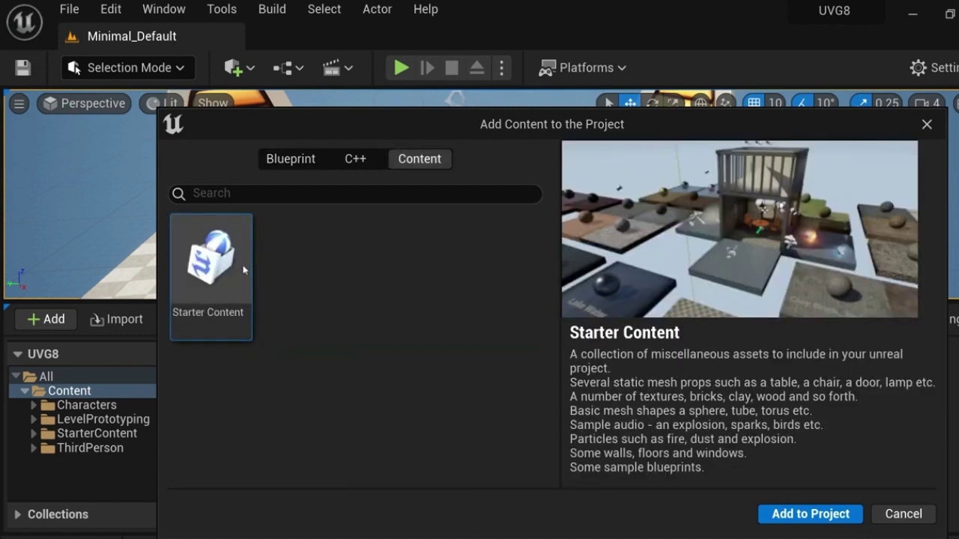
click(902, 513)
right_click(659, 349)
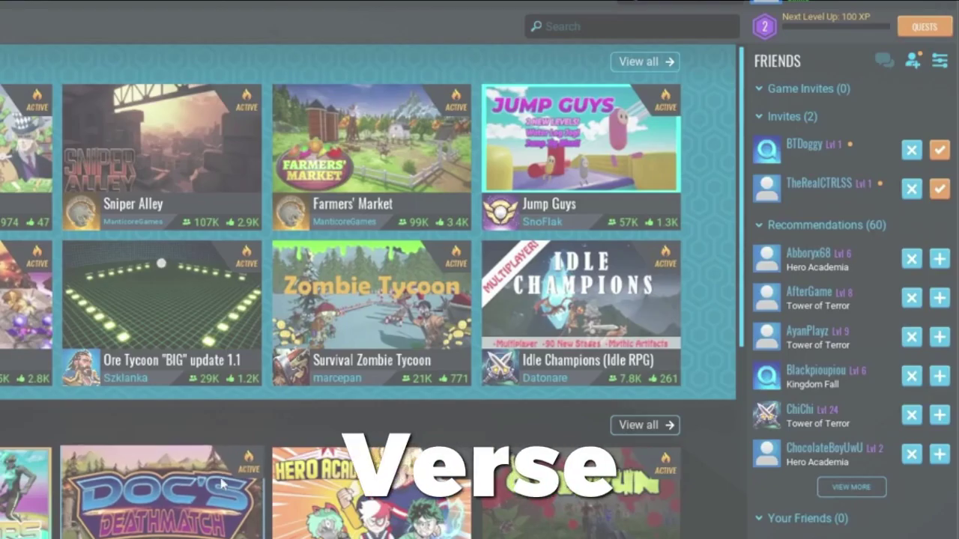
scroll(201, 449, down, 3)
scroll(201, 449, up, 3)
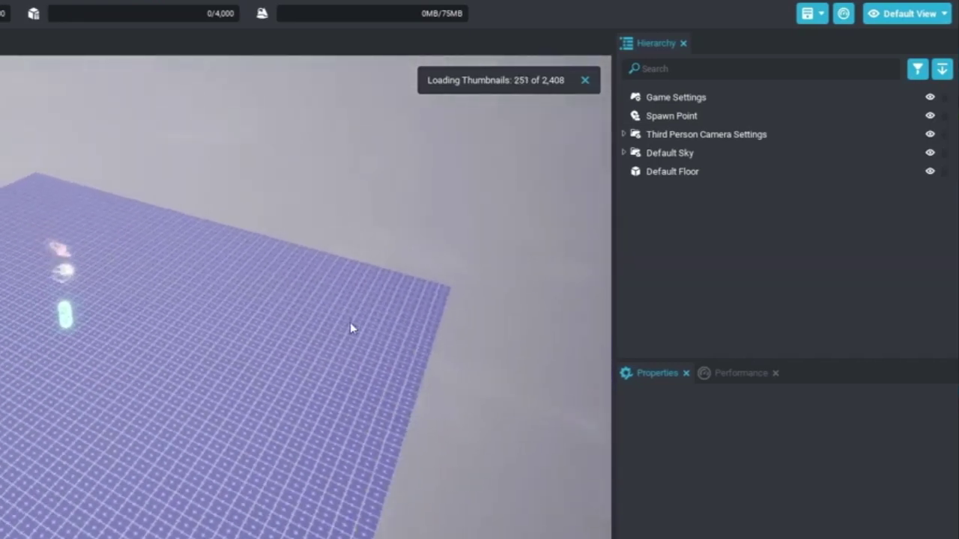
right_drag(351, 328, 180, 322)
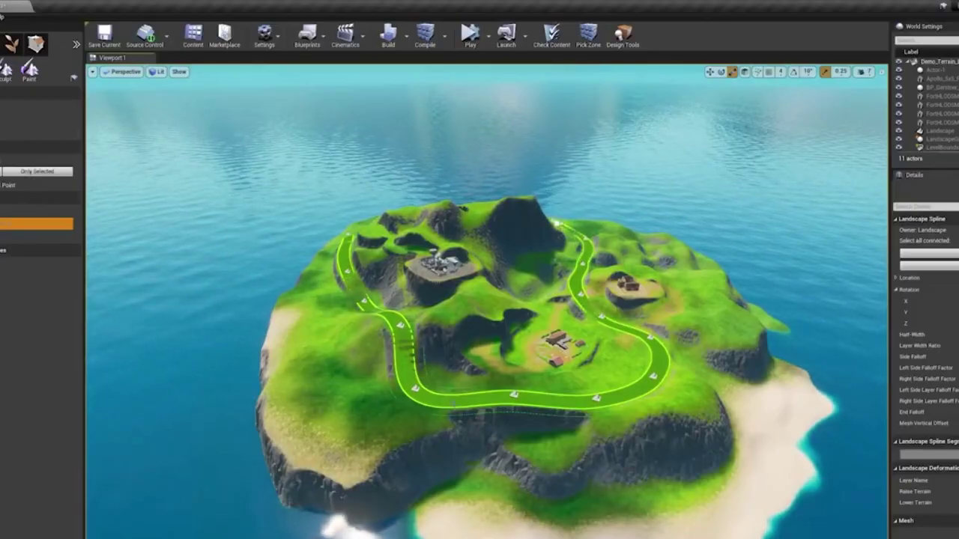
In the Fortnite terrain project, bring up the road mesh assets for the selected landscape spline.
scroll(487, 315, up, 5)
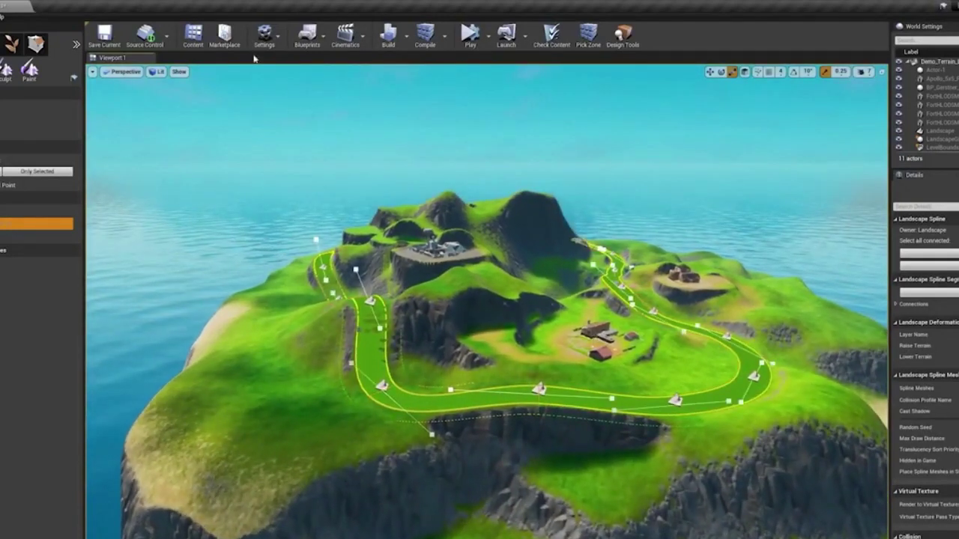
click(196, 42)
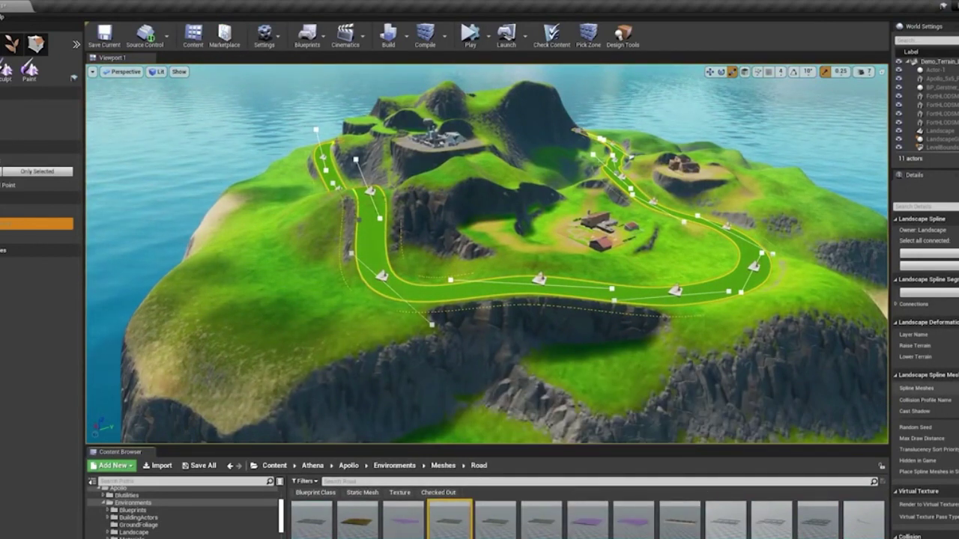
click(958, 388)
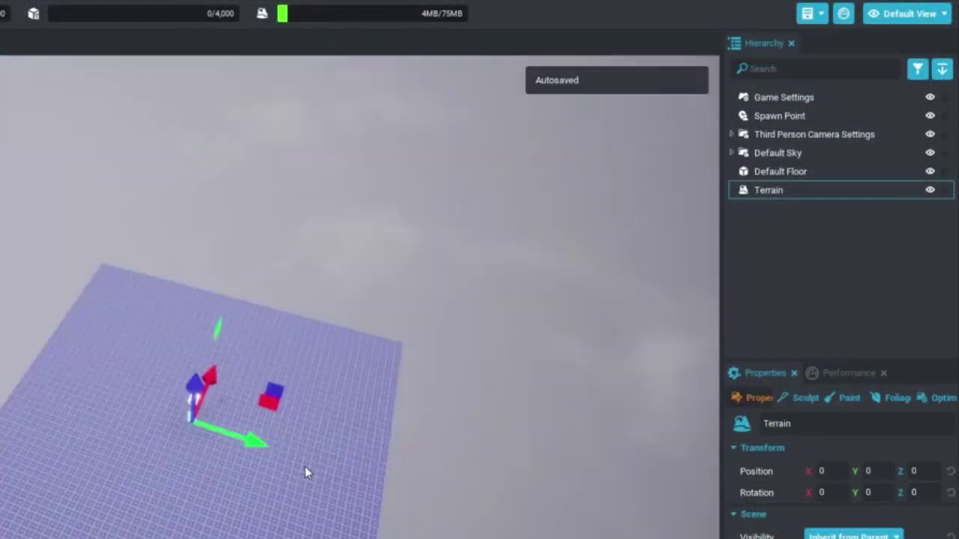
In the Core editor, delete the Default Floor so that only the terrain serves as ground.
click(305, 469)
click(797, 177)
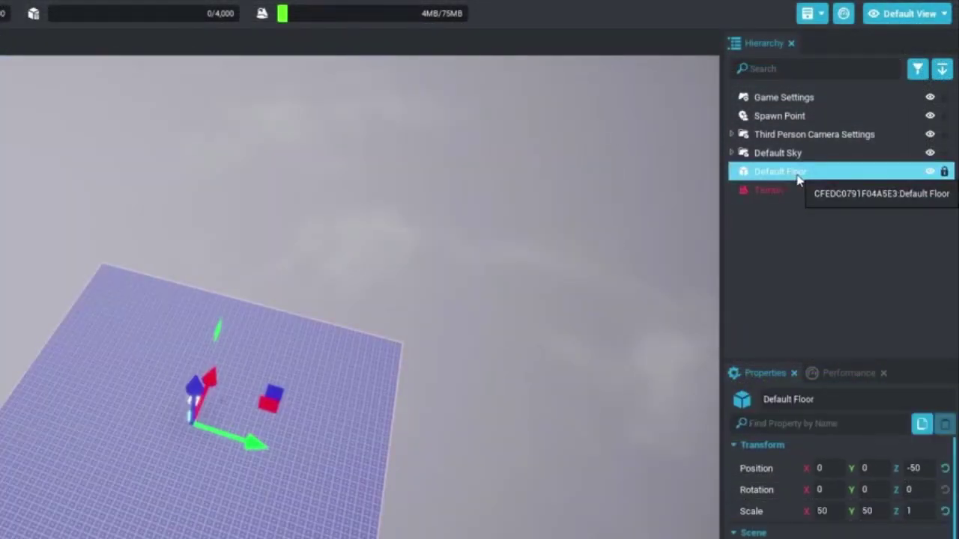
key(Delete)
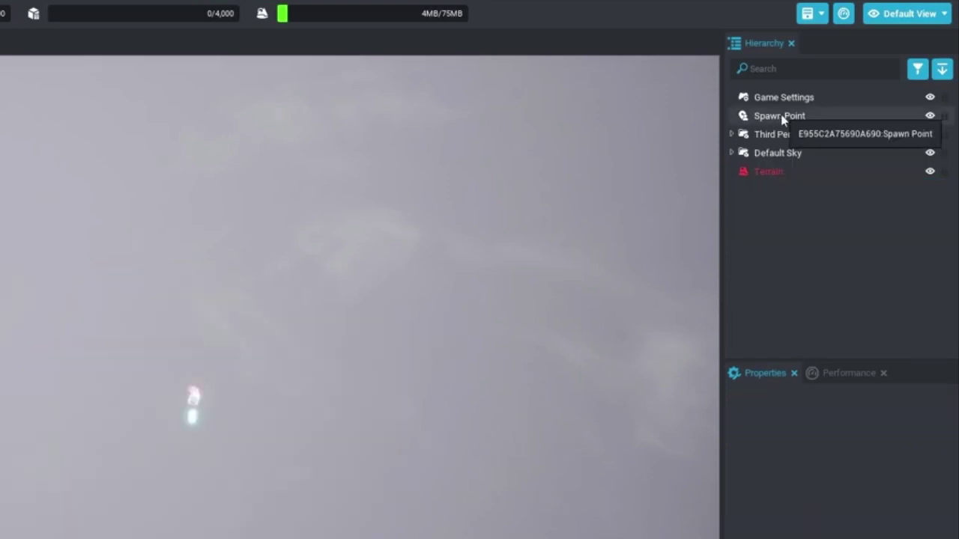
Raise the Spawn Point straight up along Z to lift it clear of the hilly terrain.
click(782, 117)
drag(204, 397, 211, 253)
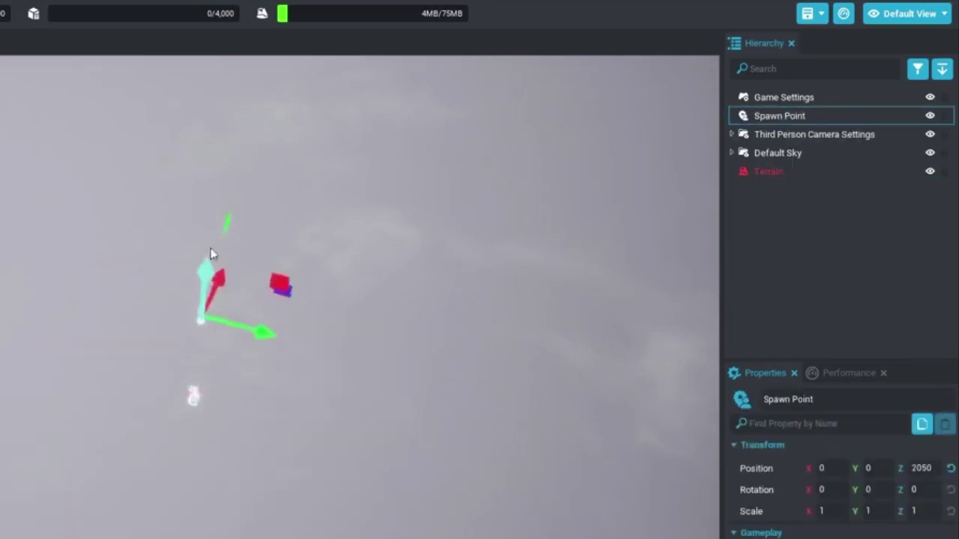
scroll(338, 230, down, 5)
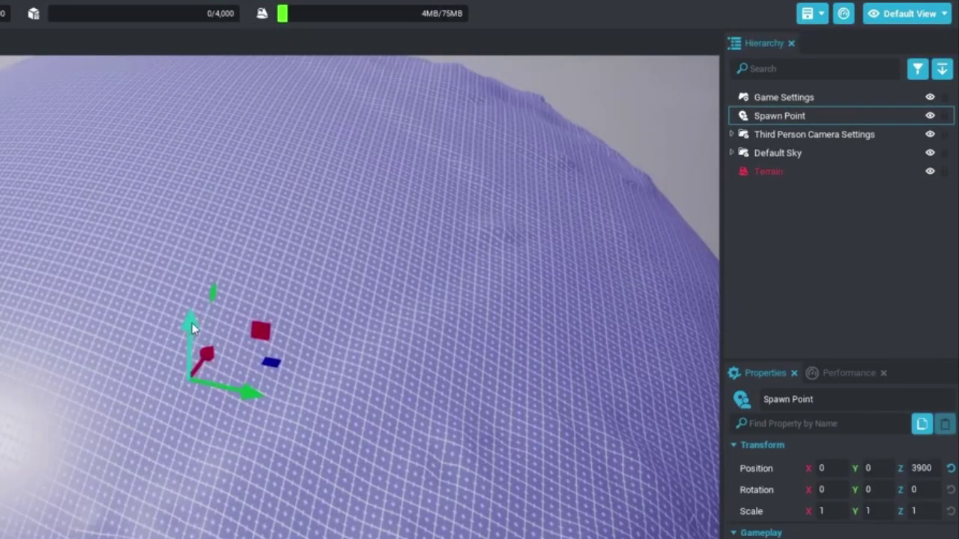
drag(192, 323, 204, 99)
key(=)
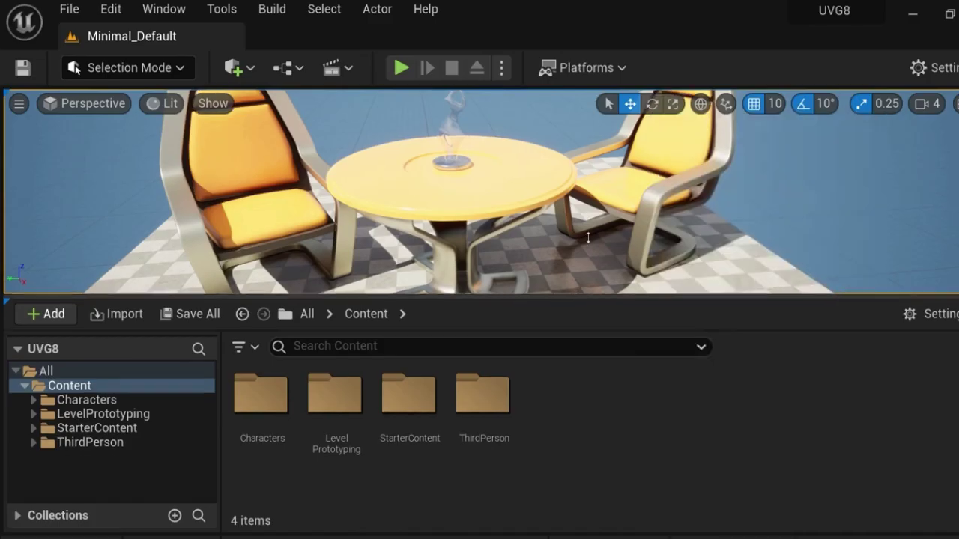
In the UVG8 Unreal project, enlarge the asset browser, create a folder named MyAssets inside Content and open it.
drag(588, 237, 588, 211)
right_click(584, 360)
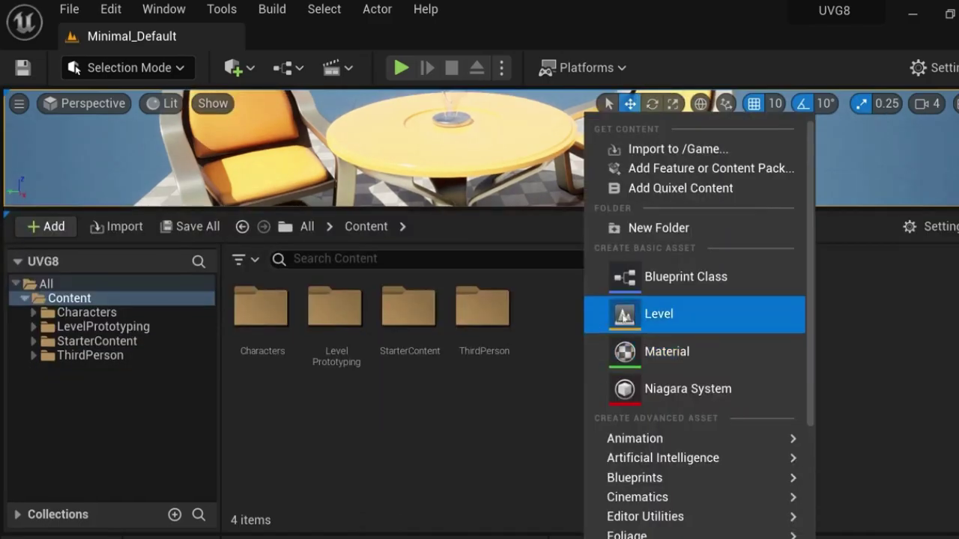
click(647, 229)
text(MyAssets)
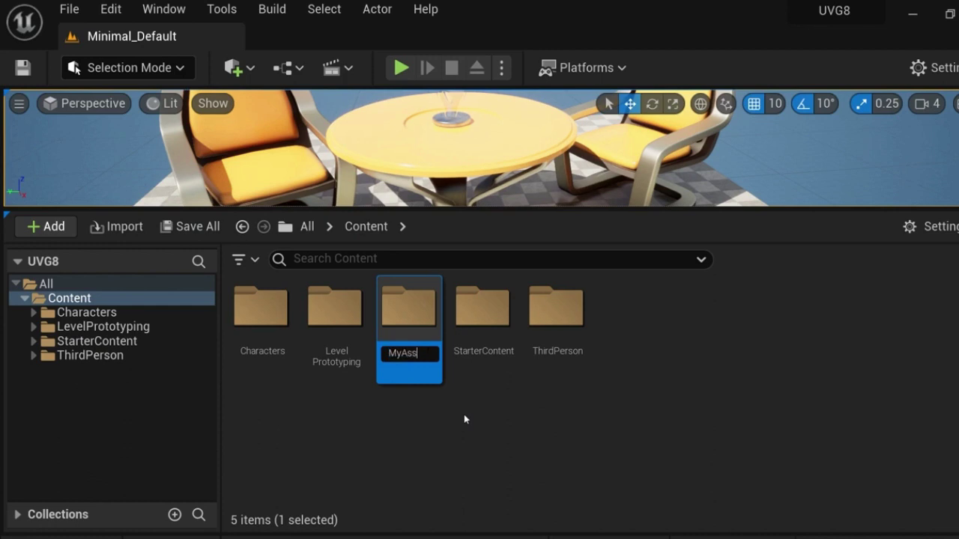
key(Return)
double_click(407, 339)
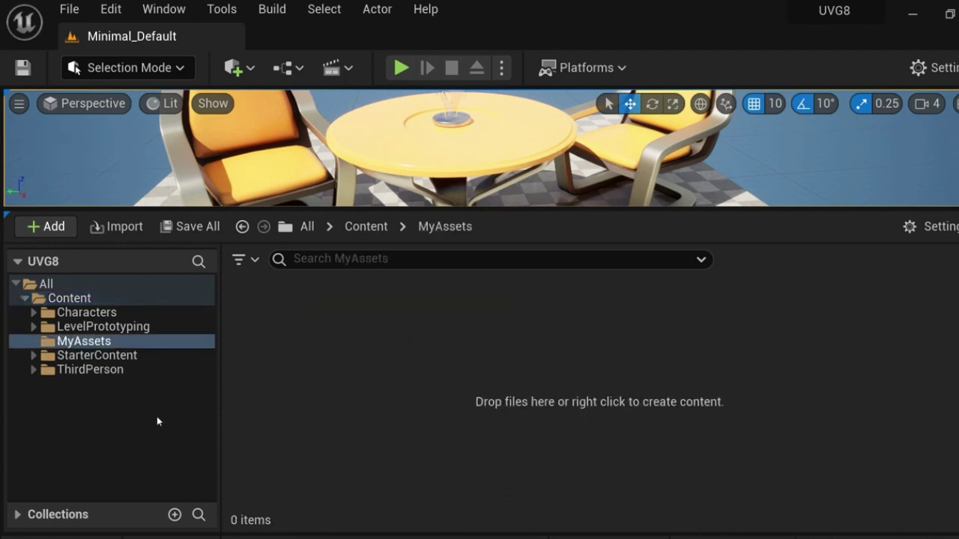
click(77, 341)
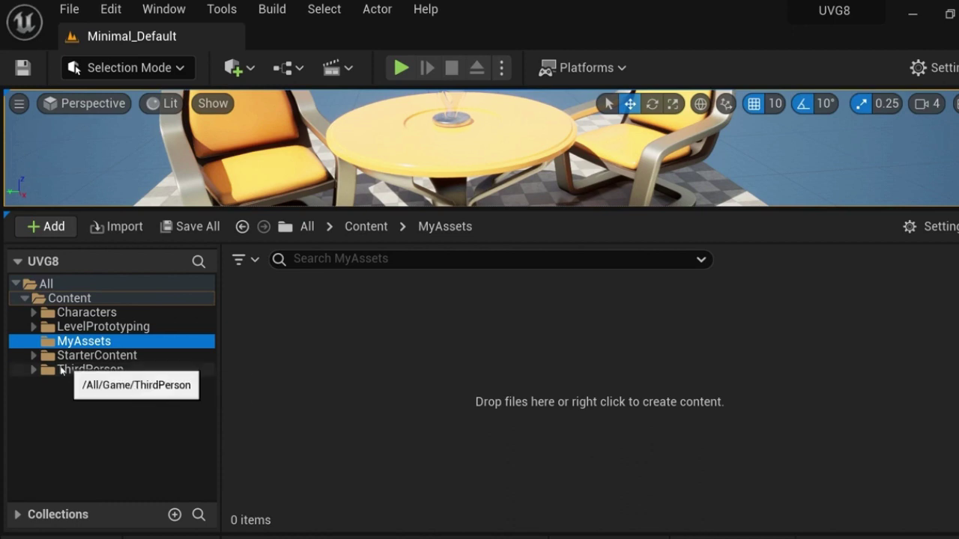
click(25, 299)
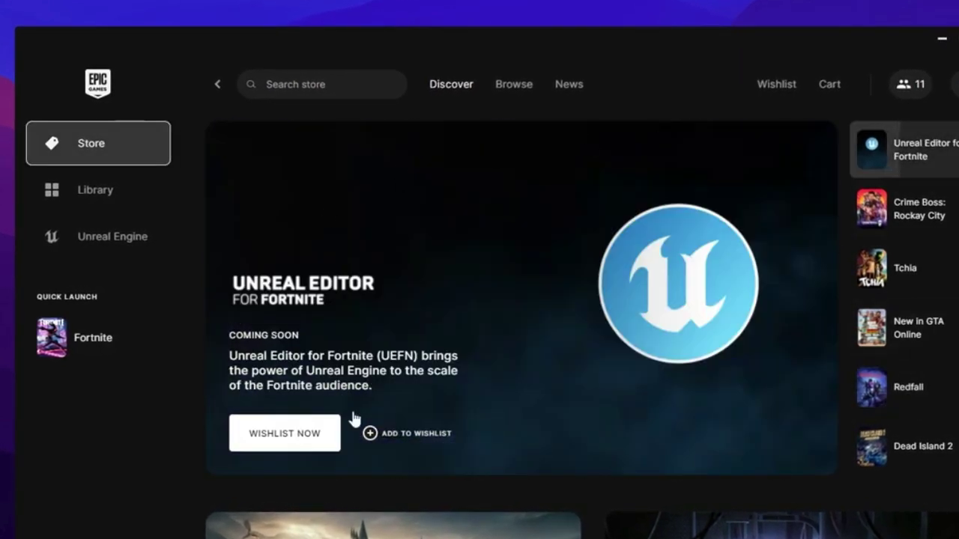
Switch to the Epic Games Launcher and go to Fortnite's store page from the library.
click(103, 203)
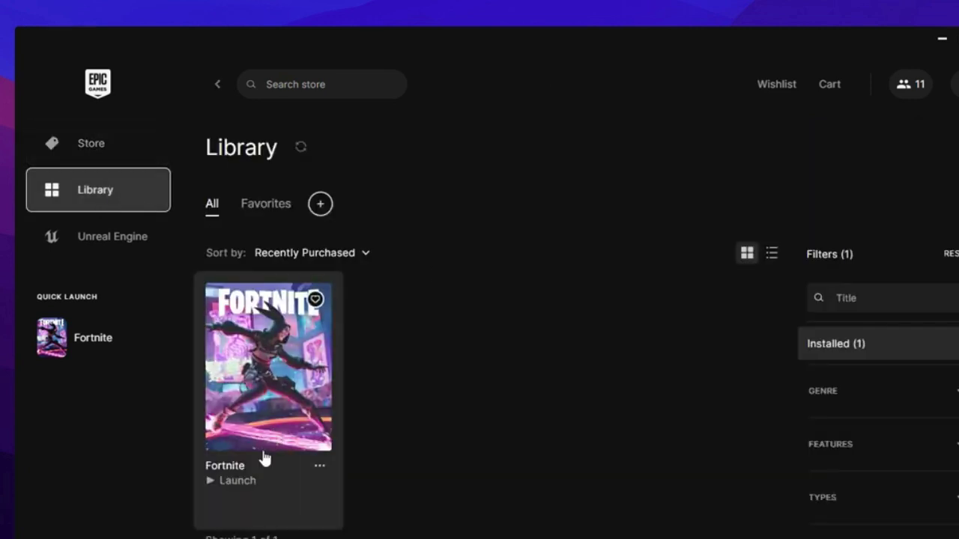
right_click(297, 419)
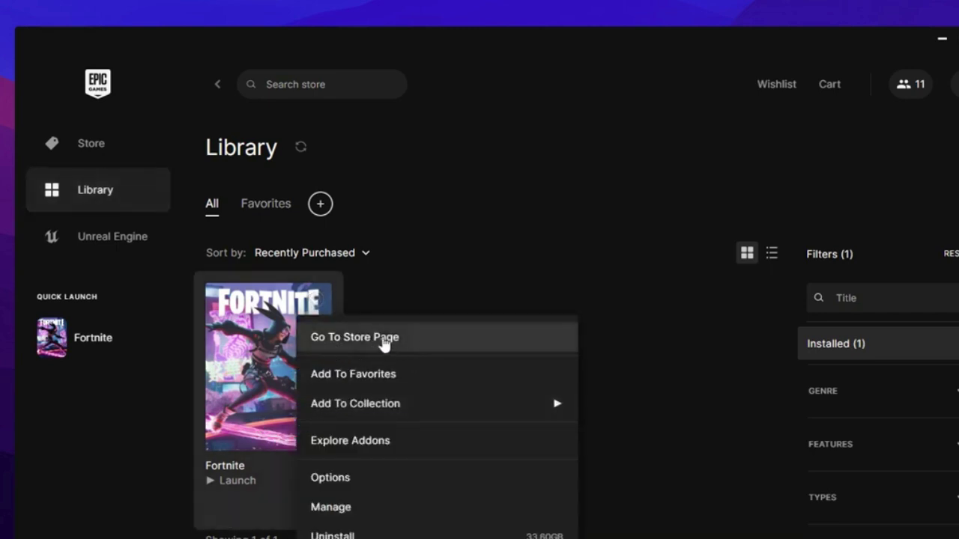
click(477, 345)
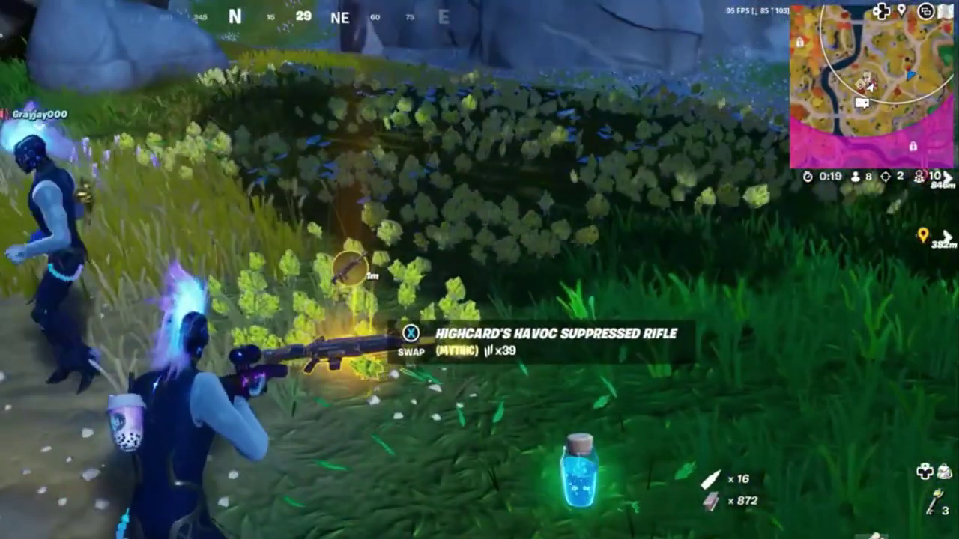
key(w)
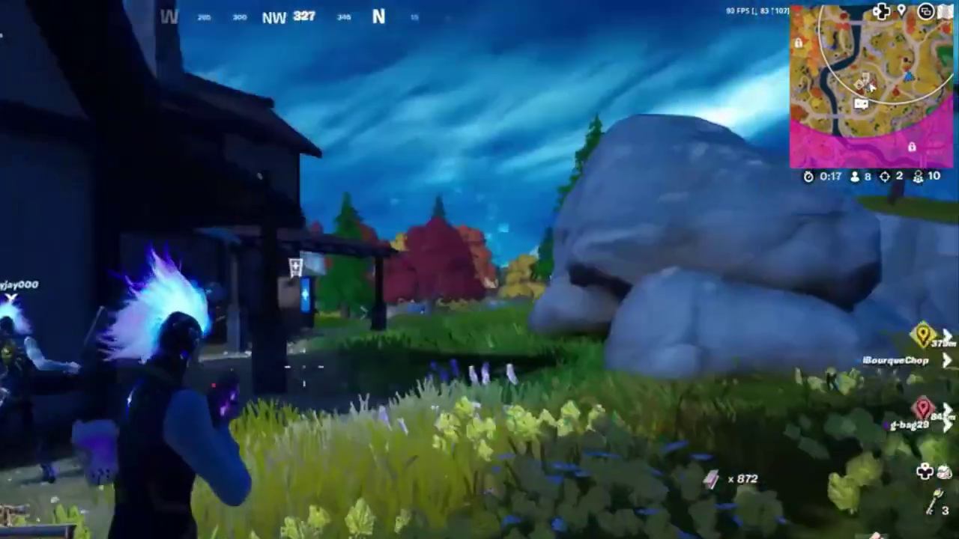